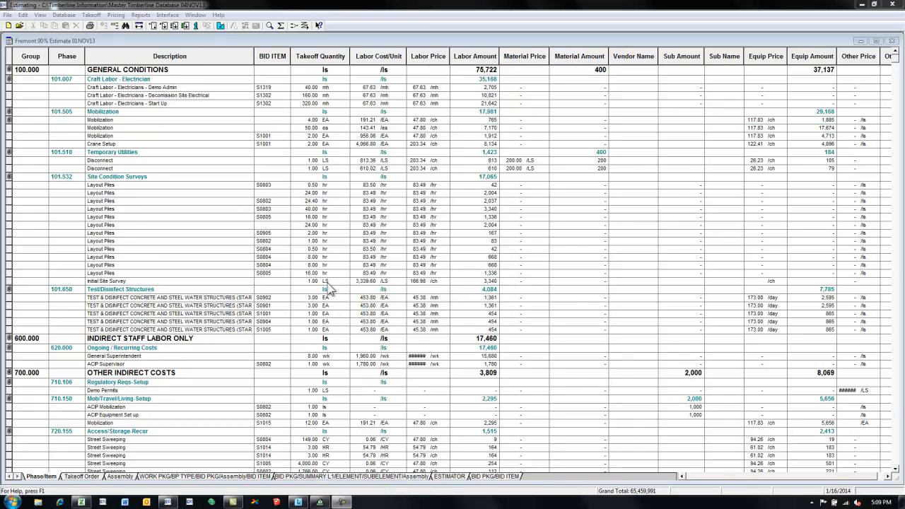
Open the Estimating Report Manager and generate the PEPrimeBidDetailExport(CR) report for the Fremont 90% Estimate 01NOV13
click(140, 15)
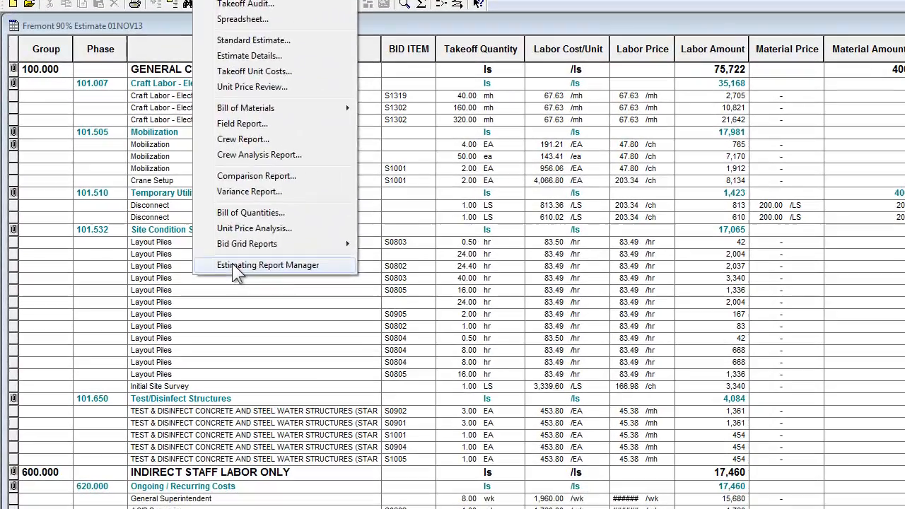
click(170, 205)
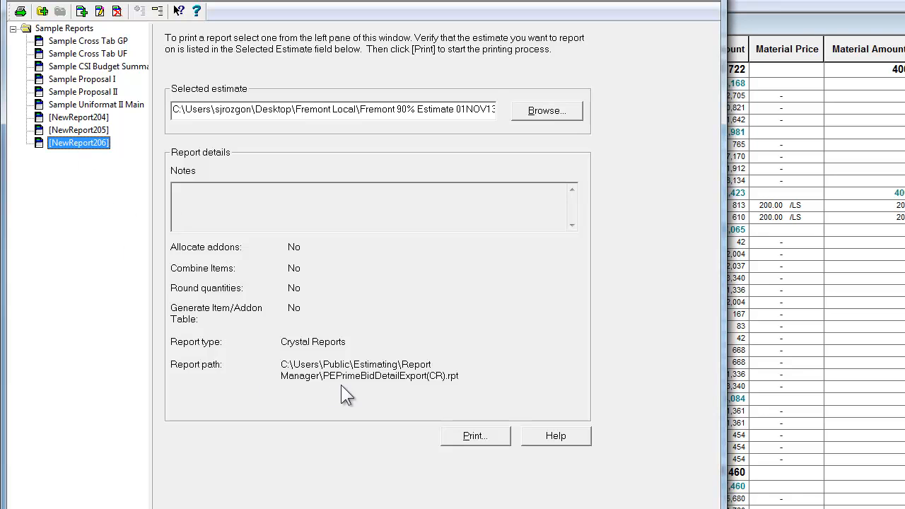
click(476, 434)
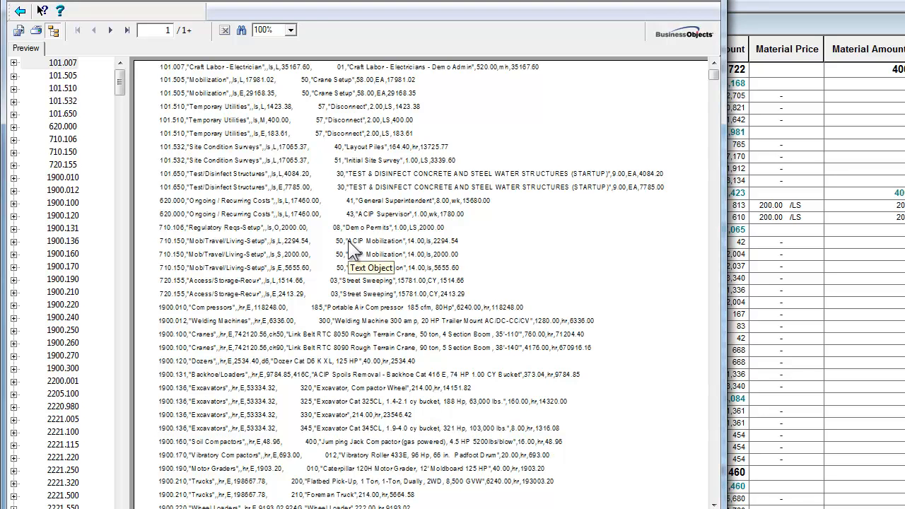
Start exporting the previewed report to a disk file in Text (TXT) format
click(18, 32)
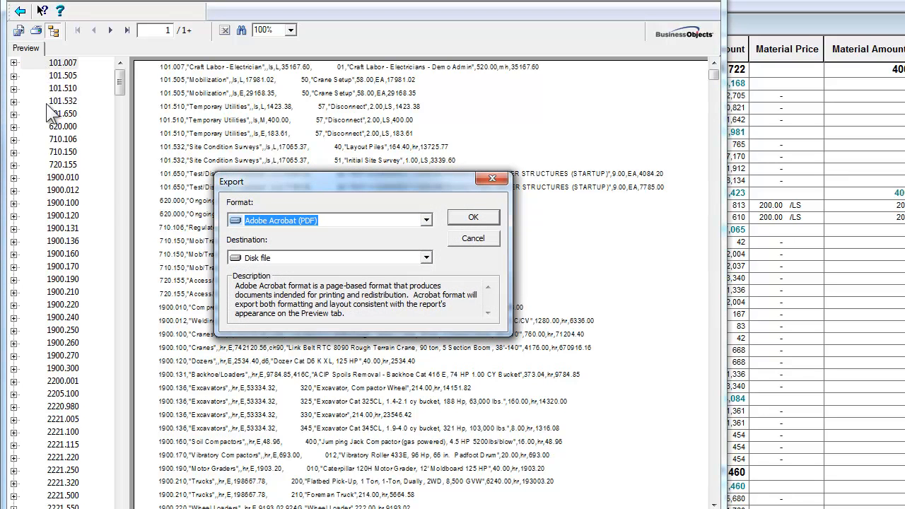
click(427, 220)
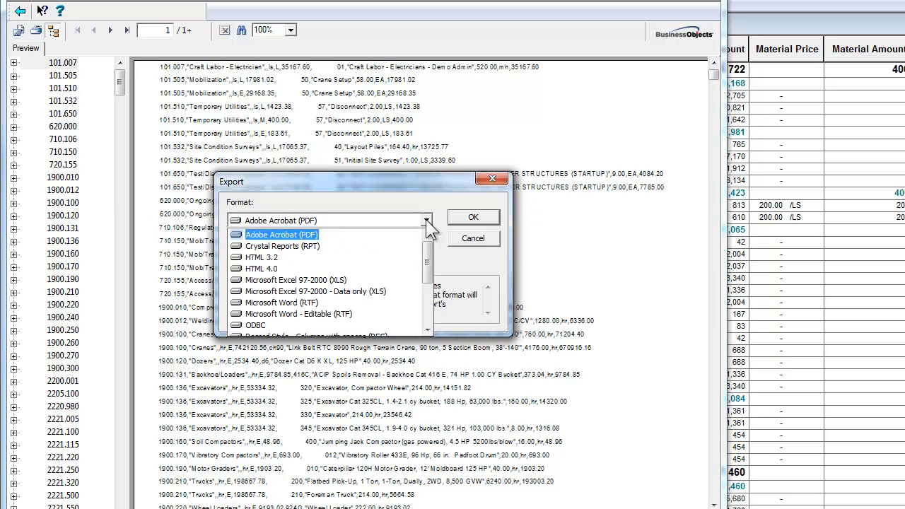
scroll(427, 254, down, 3)
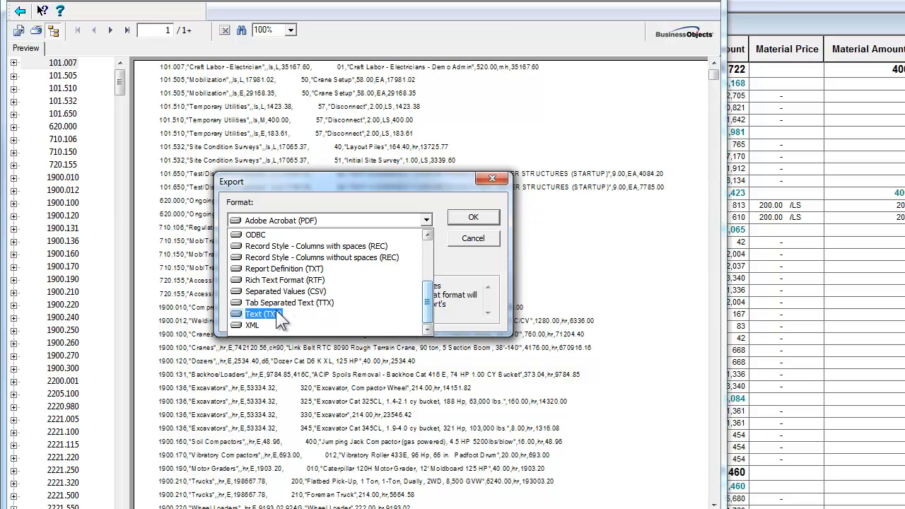
click(263, 314)
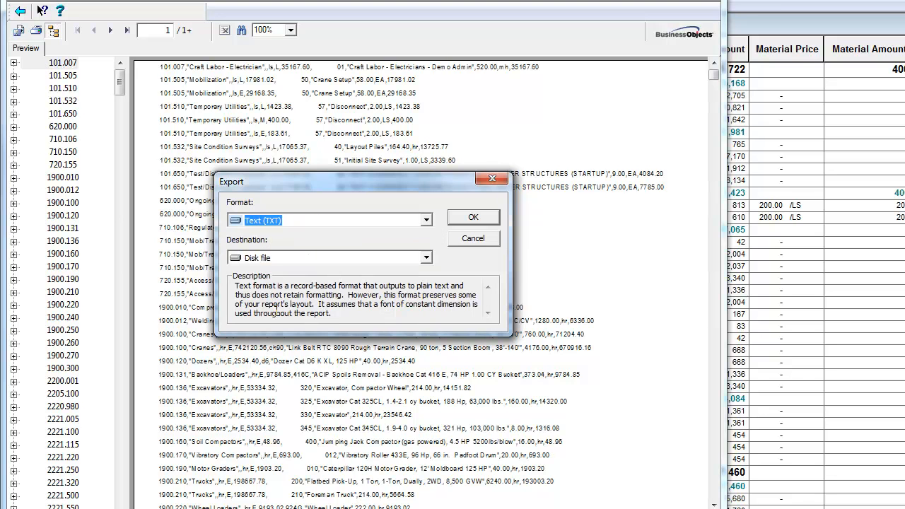
click(461, 220)
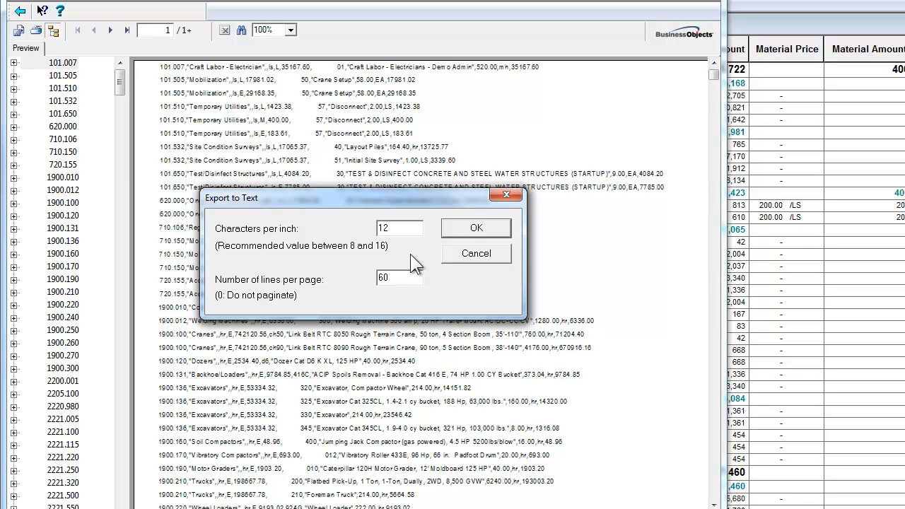
Set the text export to 20 characters per inch, select the lines-per-page value and accept the options
drag(403, 227, 363, 223)
text(20)
drag(415, 275, 364, 267)
click(463, 234)
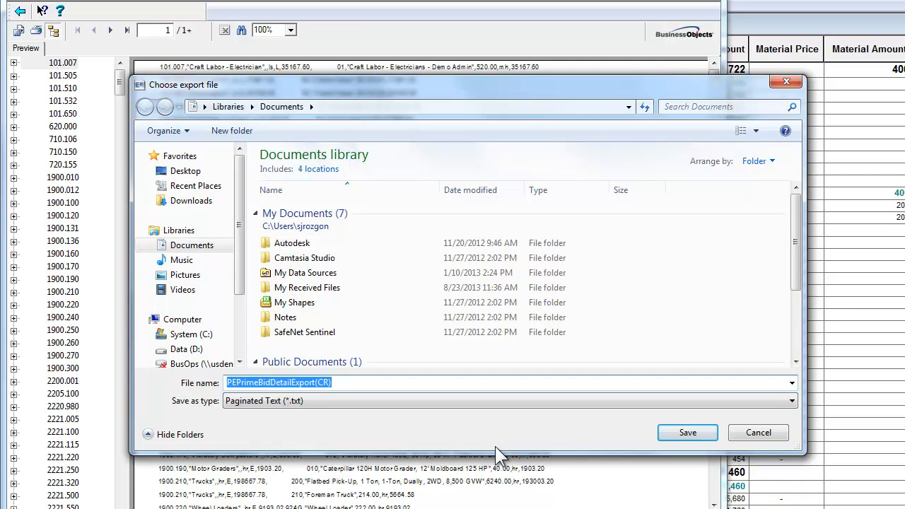
Save the exported text file as "Timberline to Prime Bid" in the Documents library and close the Report Manager
text(Timbe)
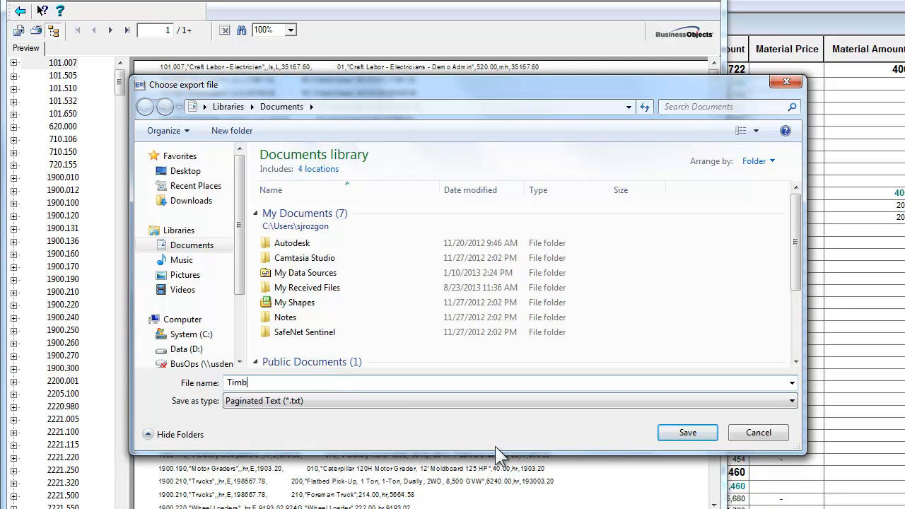
text(rline to Prime )
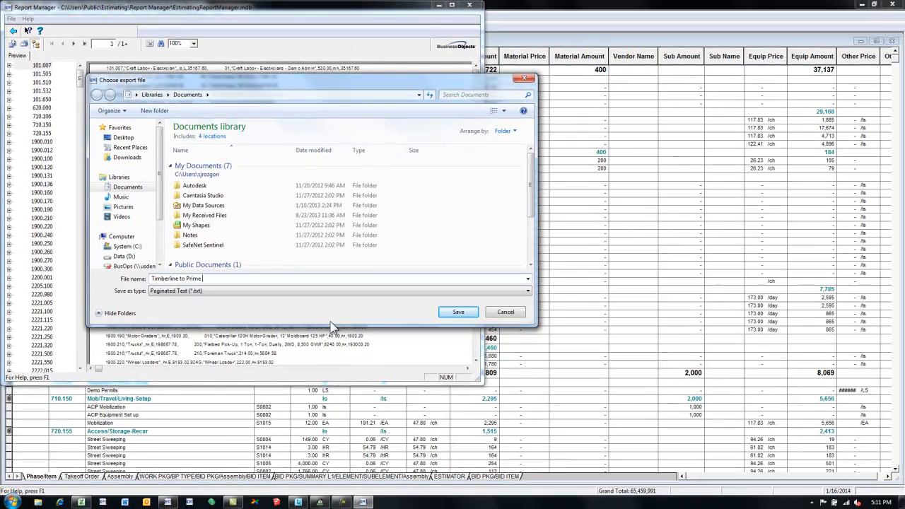
text(Bid)
key(Return)
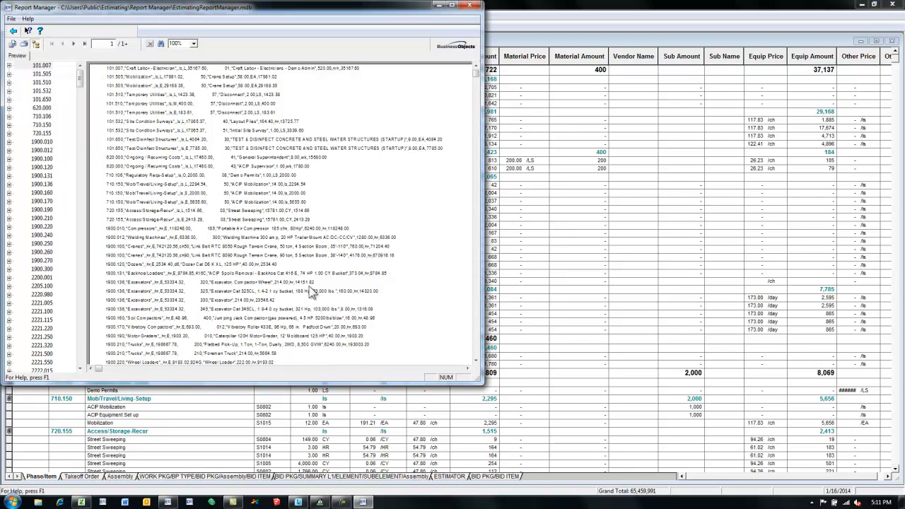
click(471, 7)
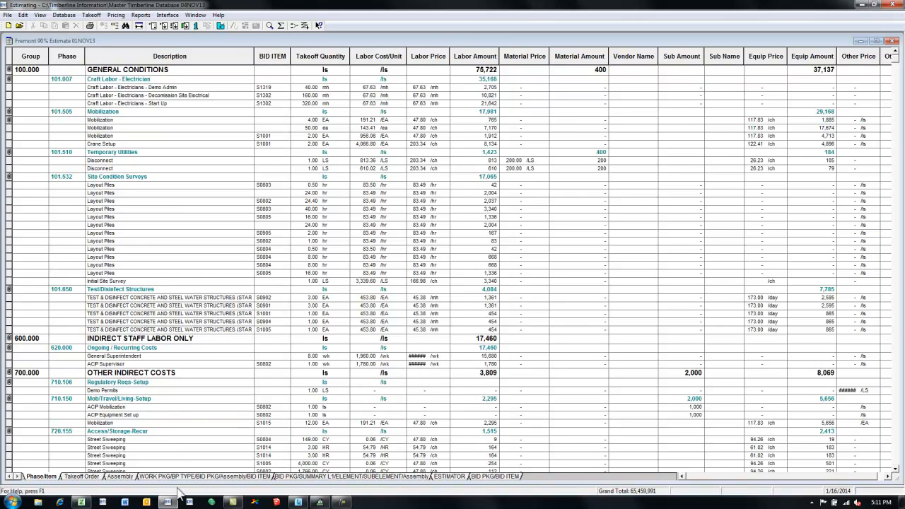
Switch to Excel and open the "timberline to prime bid" text document from the Documents library
click(82, 502)
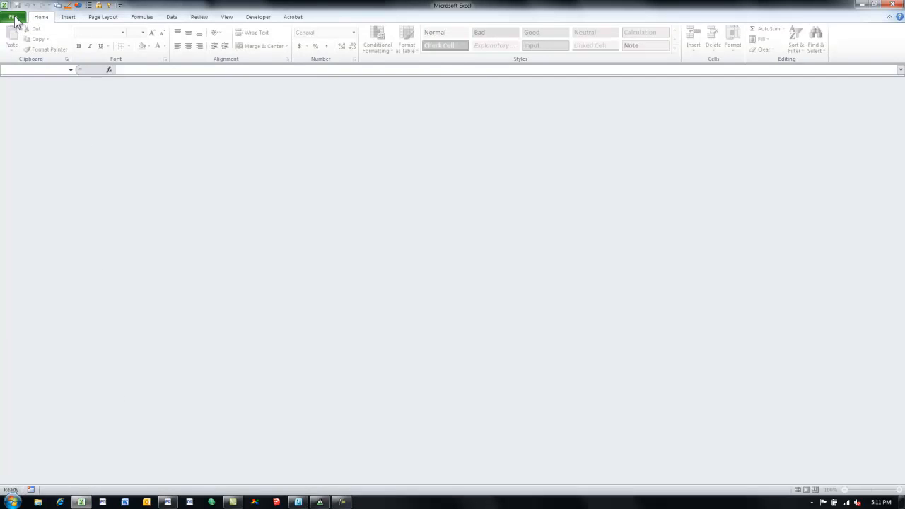
click(14, 18)
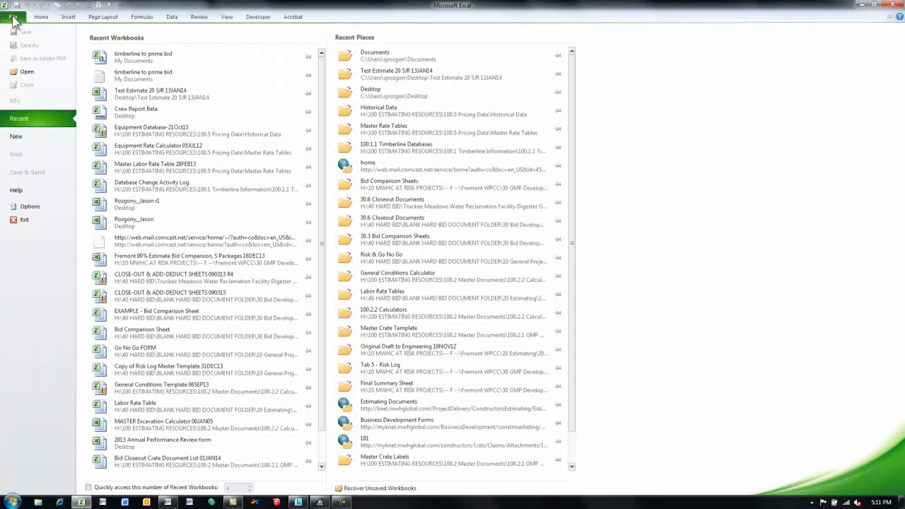
click(20, 73)
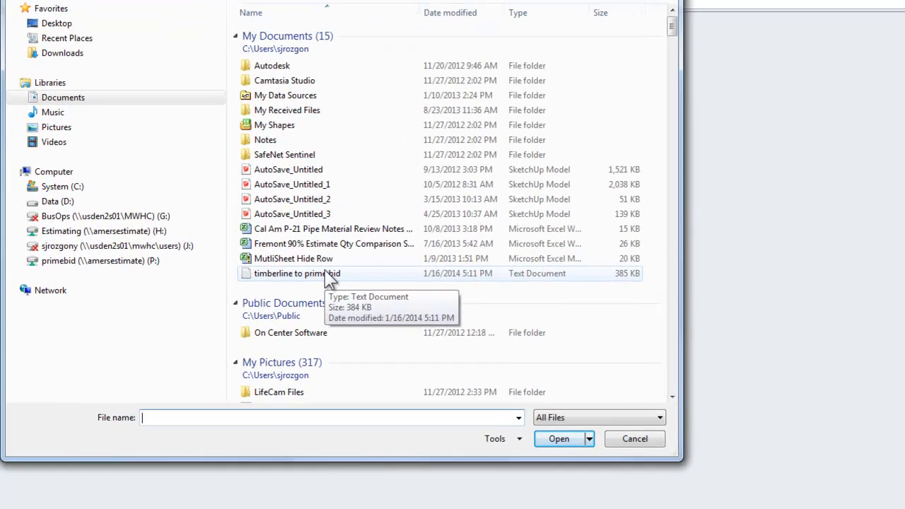
double_click(327, 273)
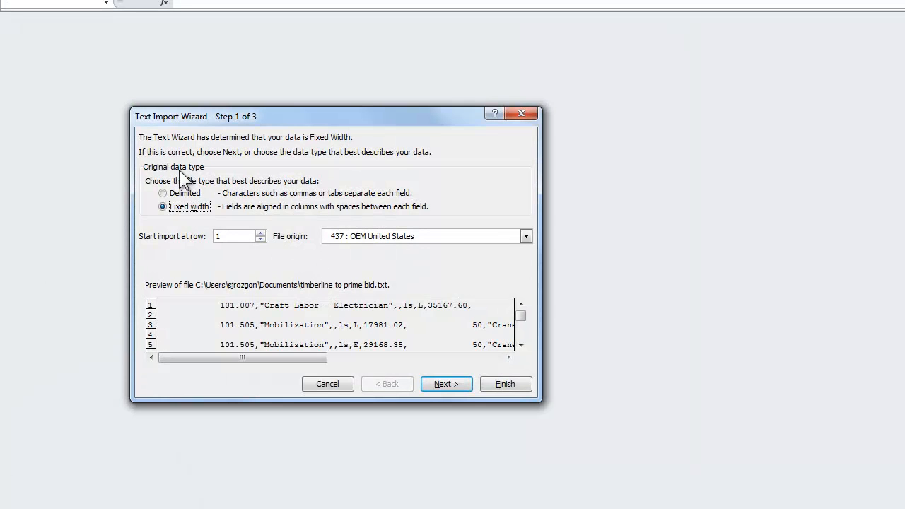
Import the text file as delimited data, adding Comma to the Tab delimiter, and finish the import wizard
click(166, 192)
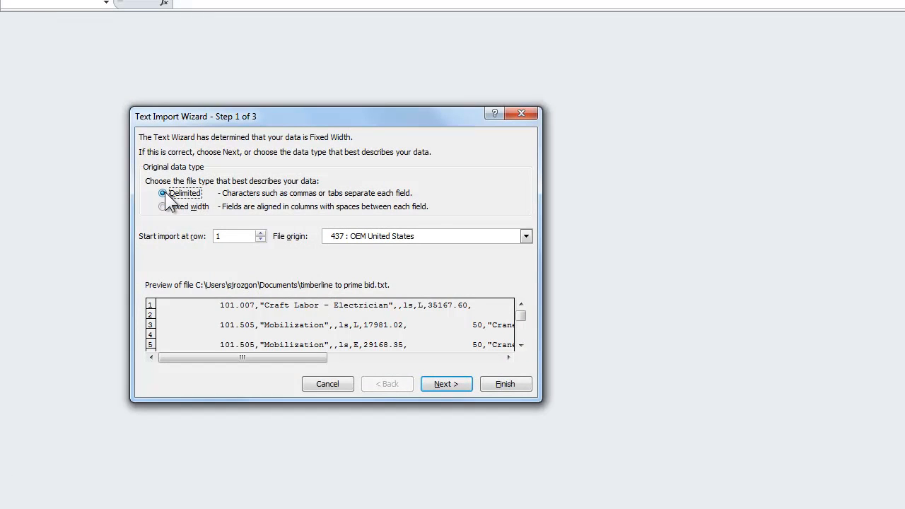
click(444, 382)
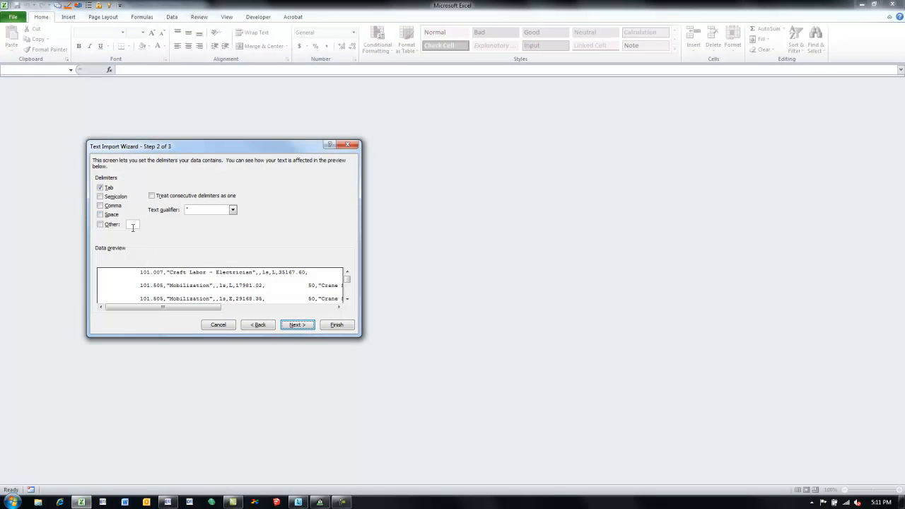
click(101, 205)
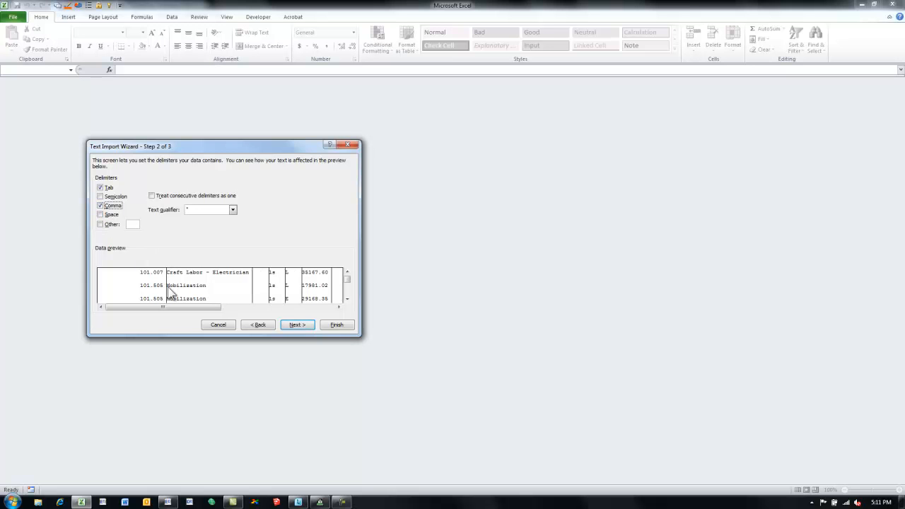
click(338, 326)
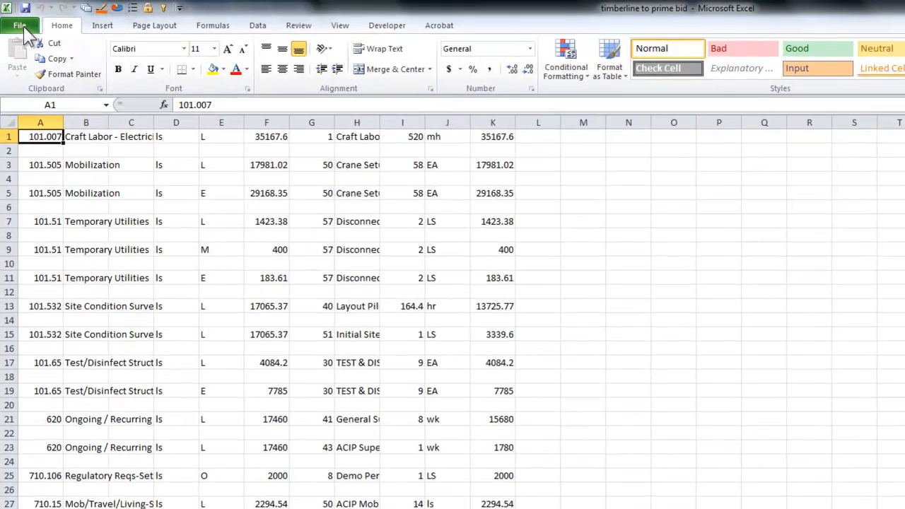
Save the workbook as "timberline to prime bid" in CSV (Comma delimited) format, keeping that format despite incompatible features
click(14, 17)
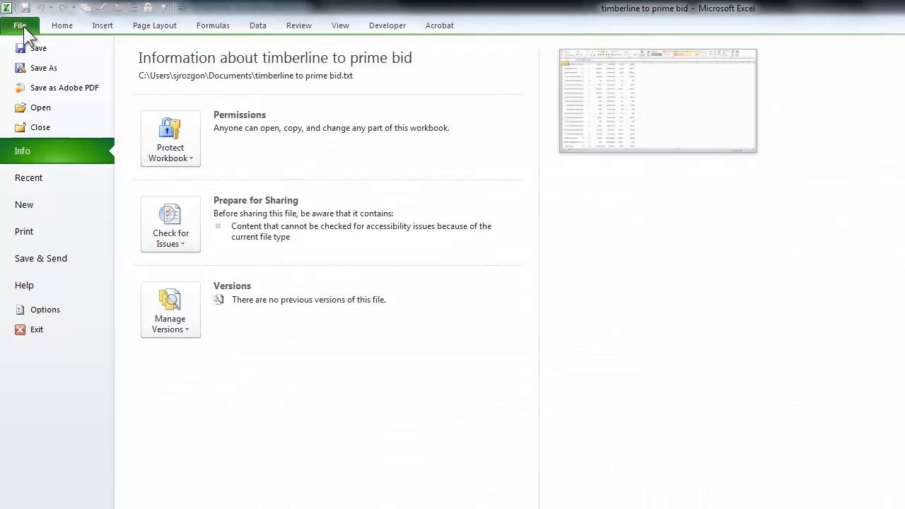
click(20, 67)
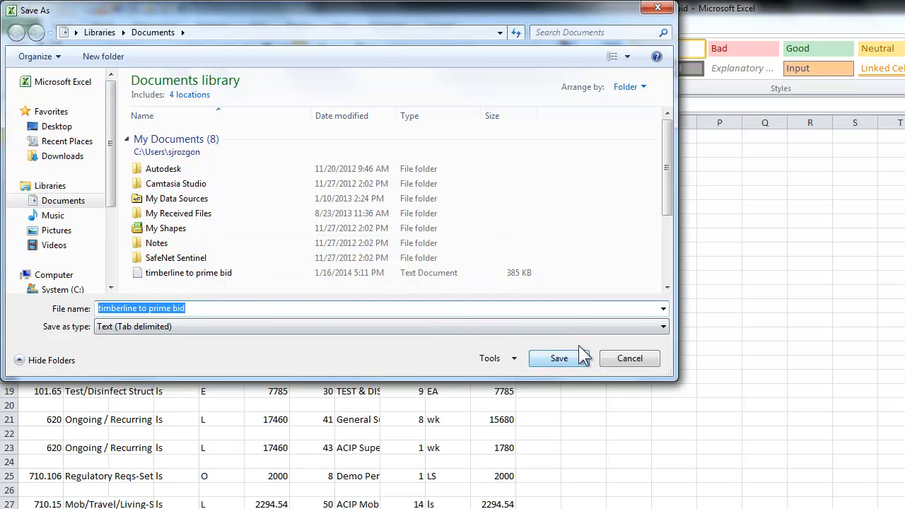
click(662, 326)
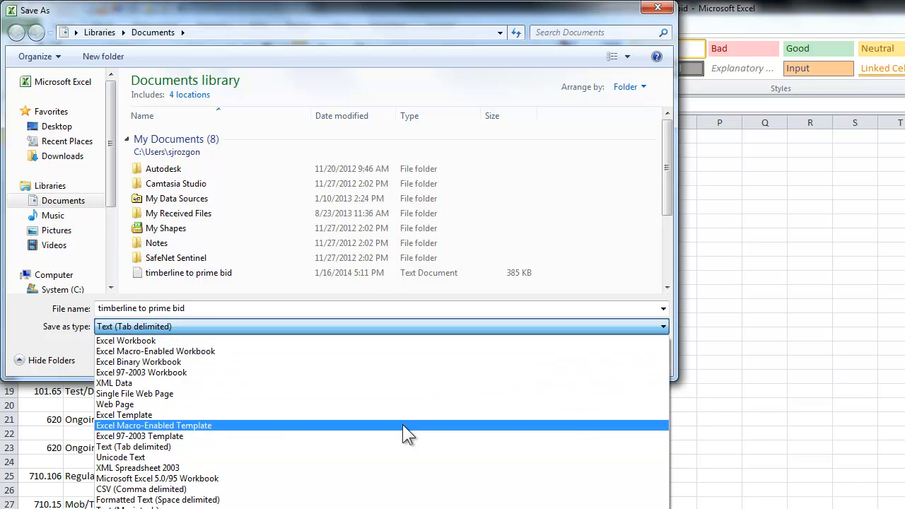
click(385, 489)
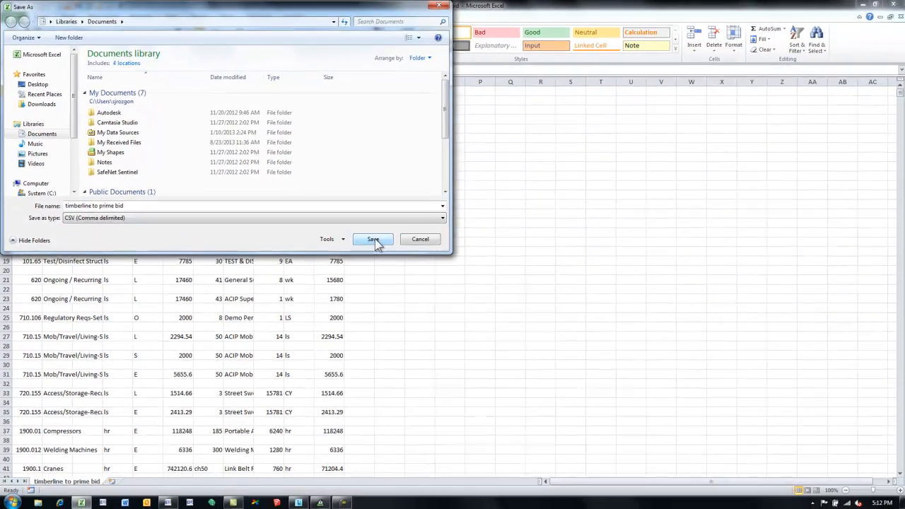
click(558, 357)
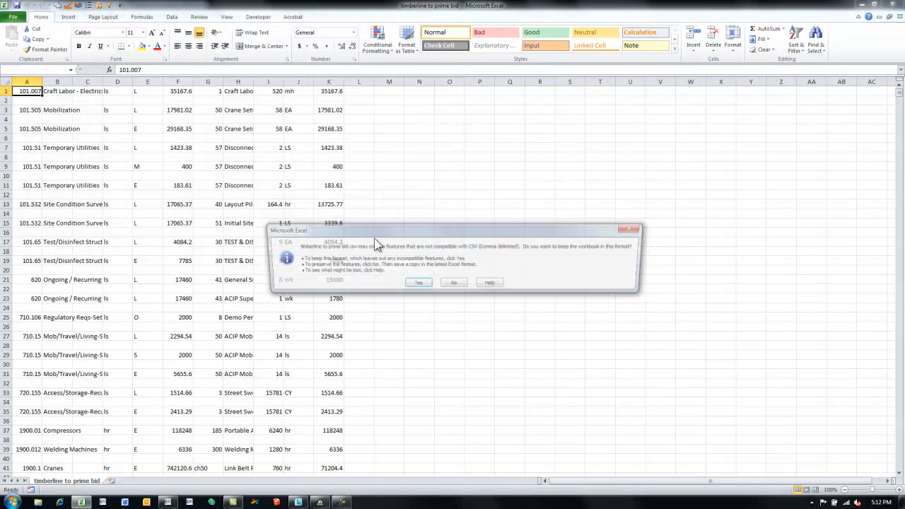
click(417, 283)
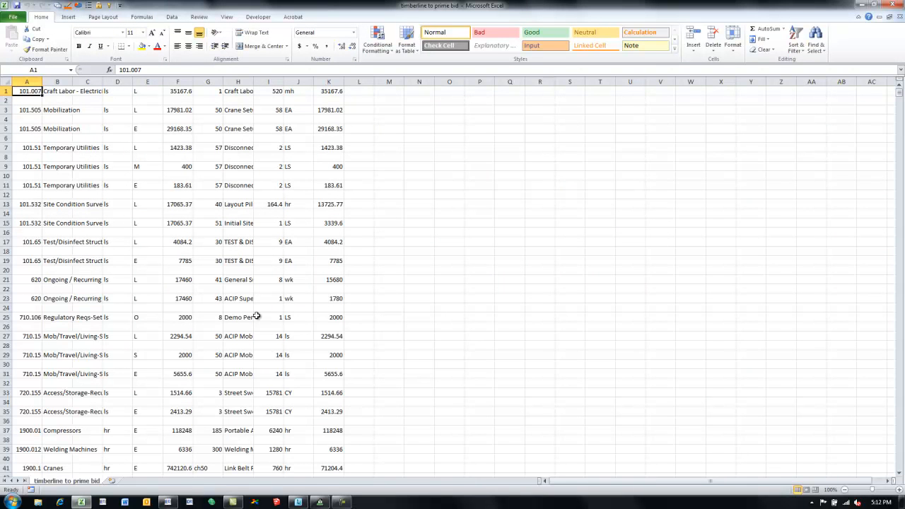
Switch to Prime Bid Professional and create a new bid
click(320, 502)
click(7, 15)
click(9, 26)
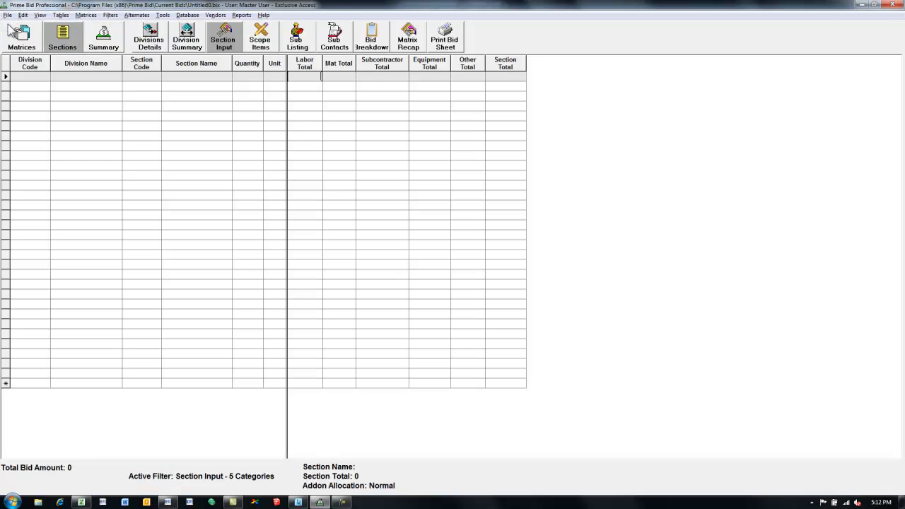
Import the "timberline to prime bid" CSV file using the Timberline Estimating Phase with Item Detail import and dismiss the import summary
click(7, 14)
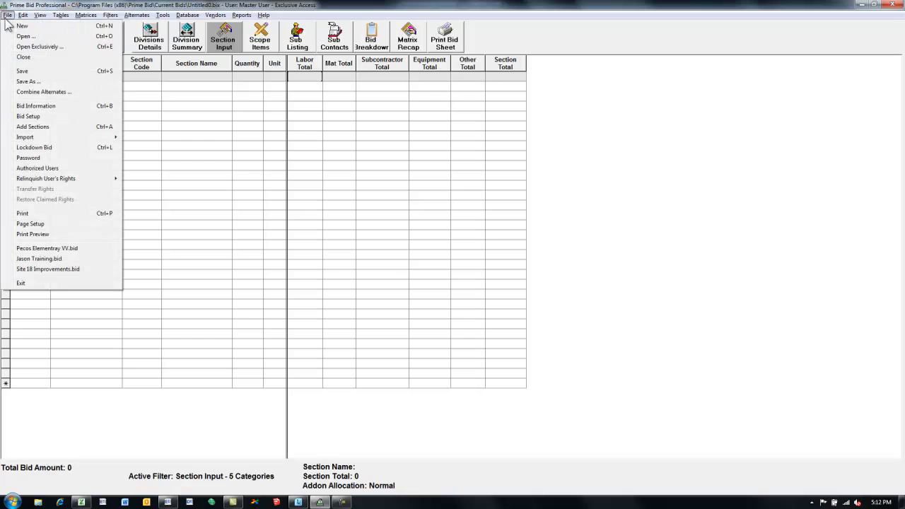
mouse_move(26, 138)
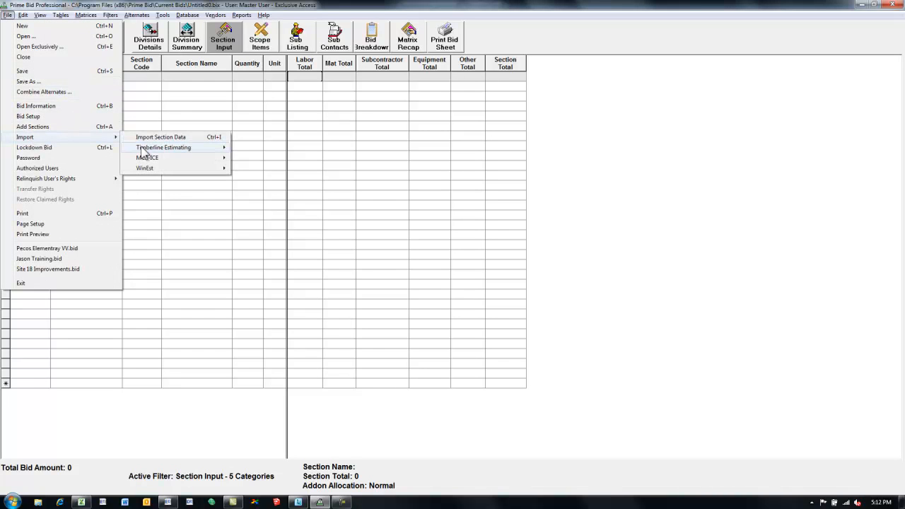
mouse_move(146, 150)
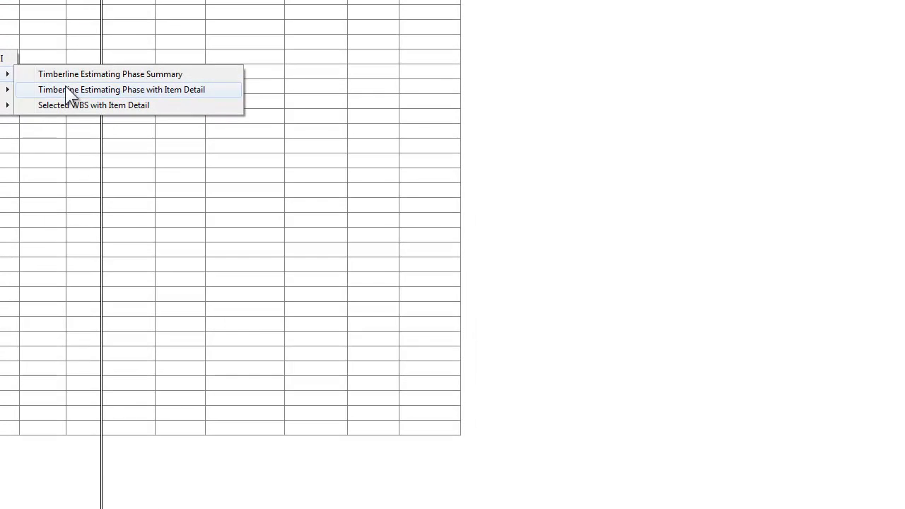
click(263, 157)
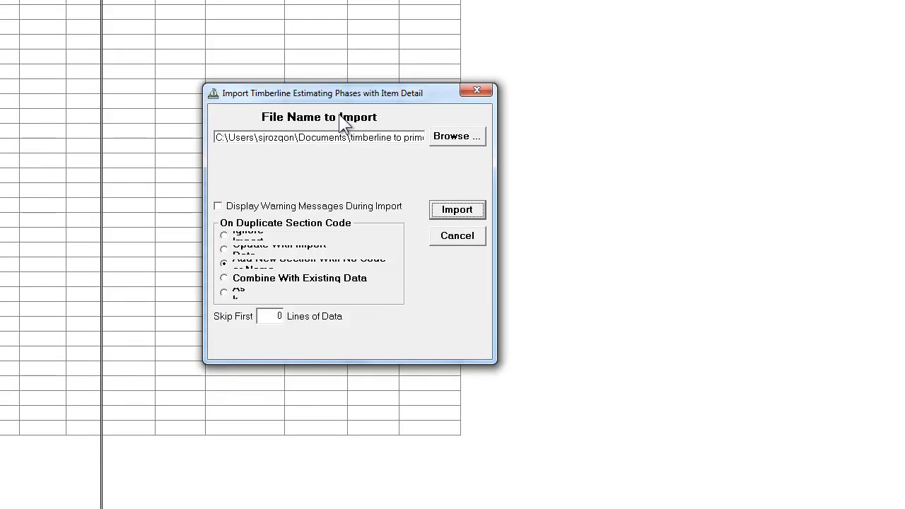
click(447, 137)
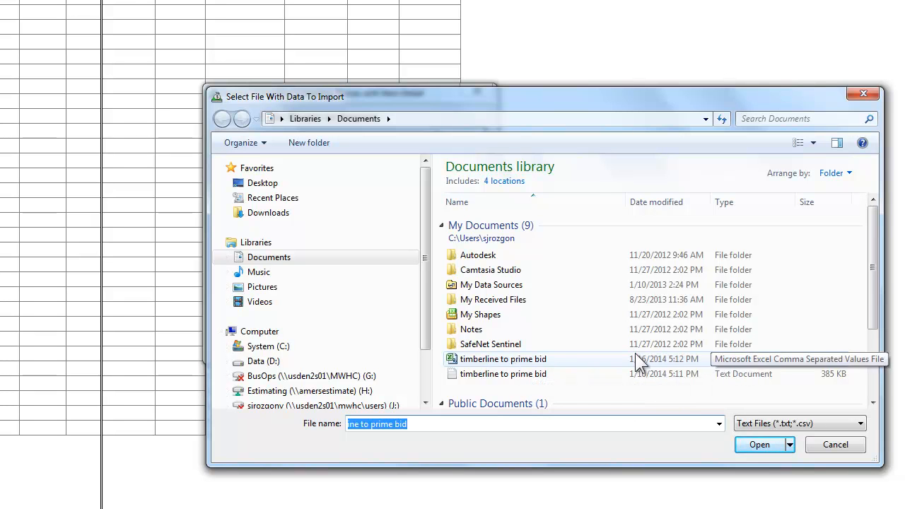
double_click(512, 358)
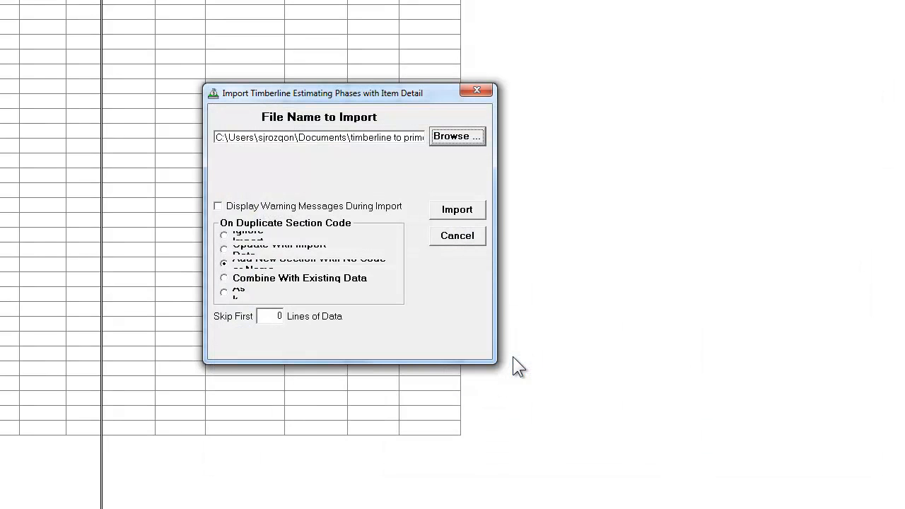
click(438, 211)
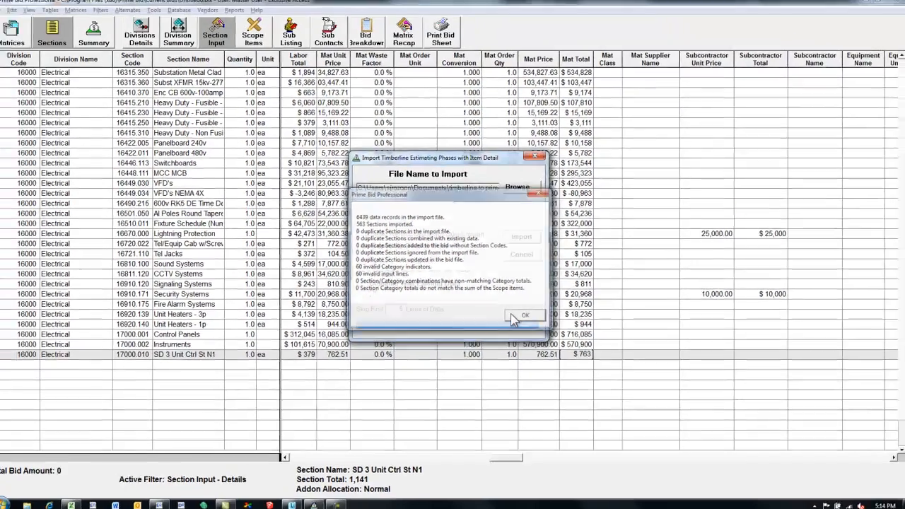
click(444, 325)
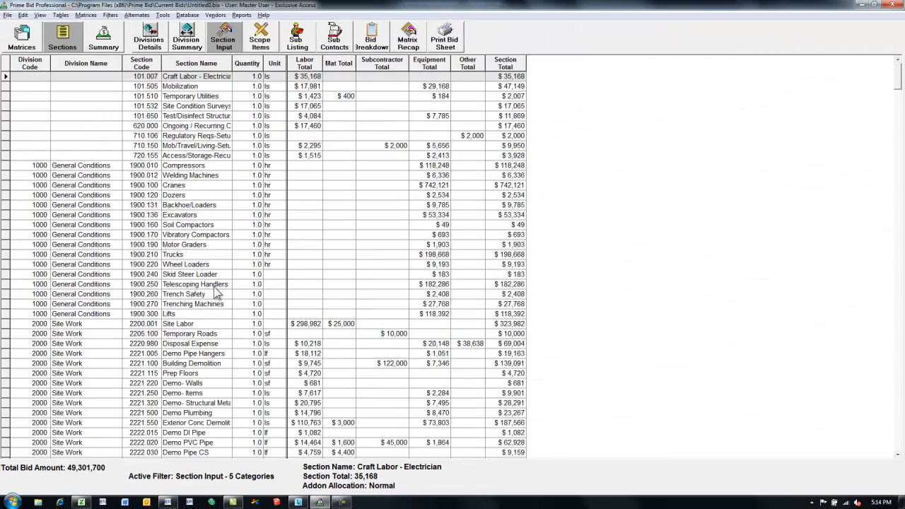
Assign division code 1000 - General Conditions to the Craft Labor - Electrician, Mobilization and Temporary Utilities sections
click(30, 77)
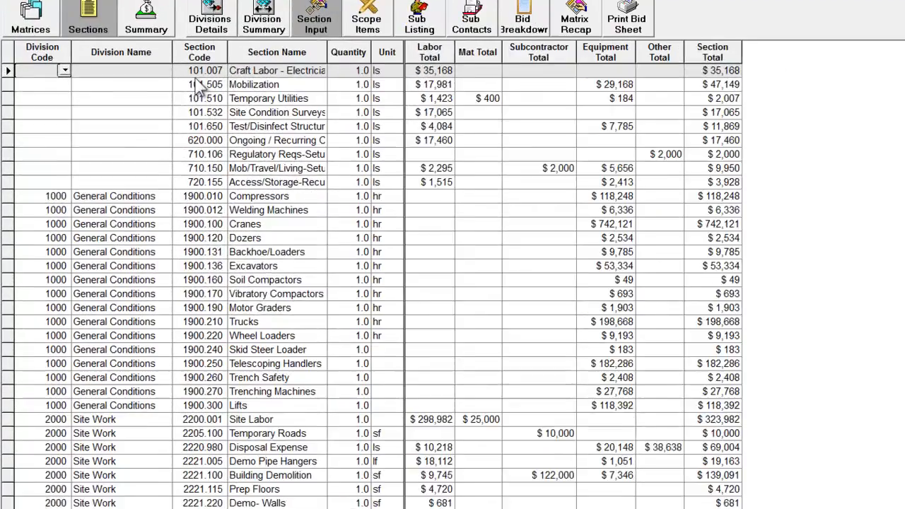
text(1)
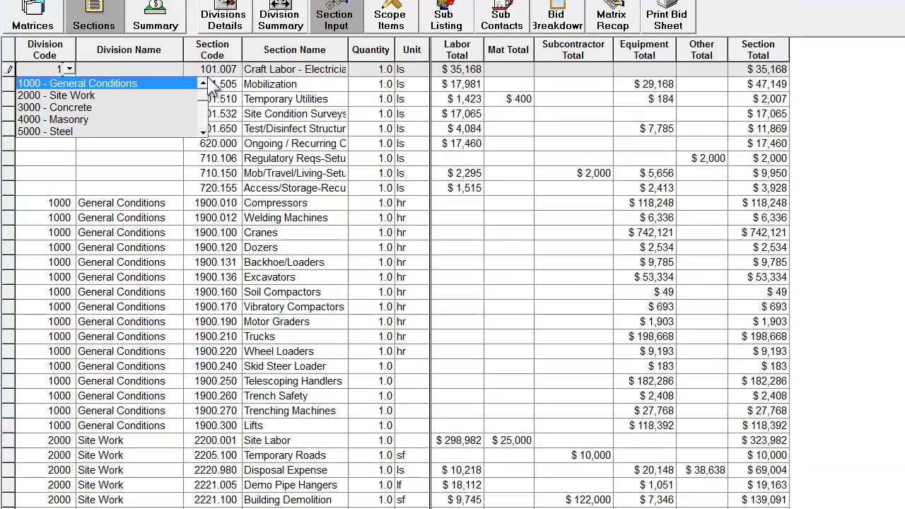
key(Tab)
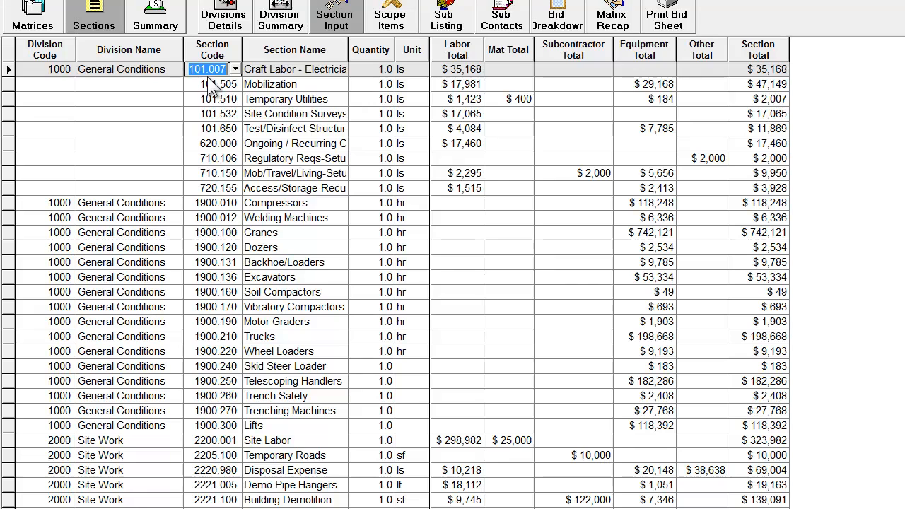
click(50, 85)
text(1)
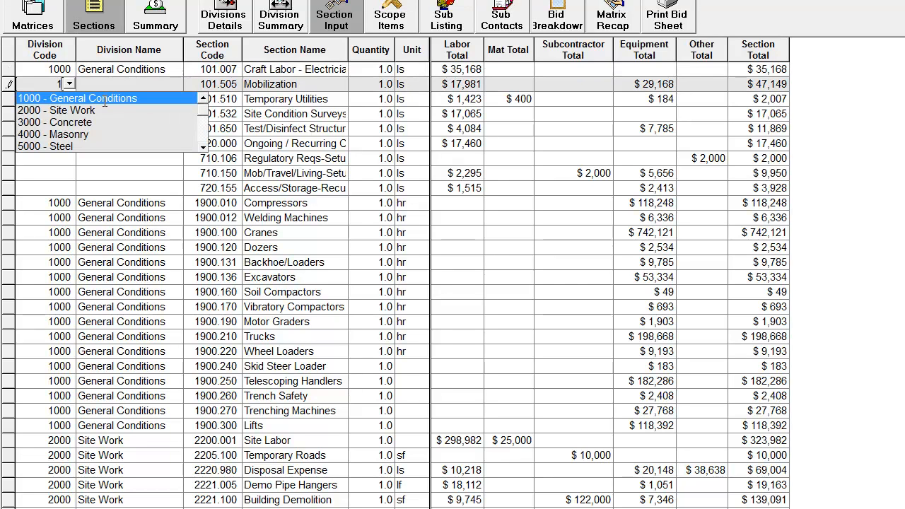
key(Tab)
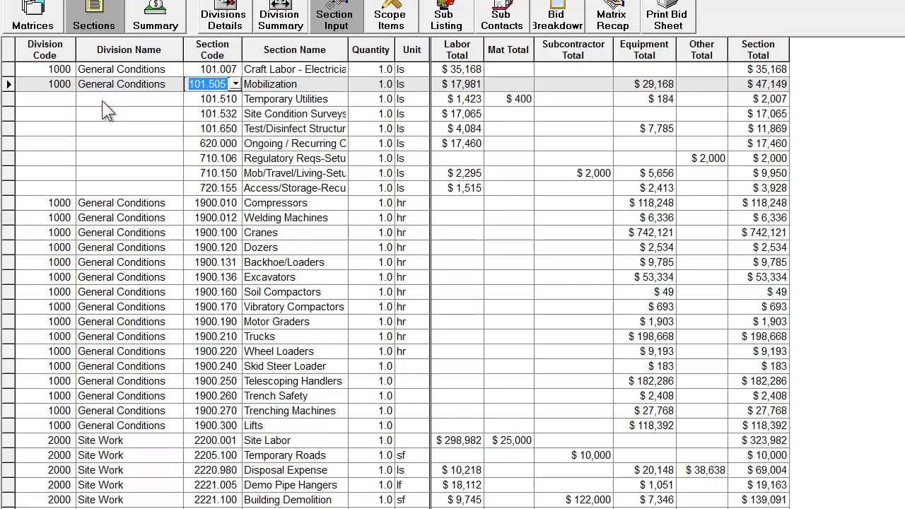
click(47, 96)
text(1)
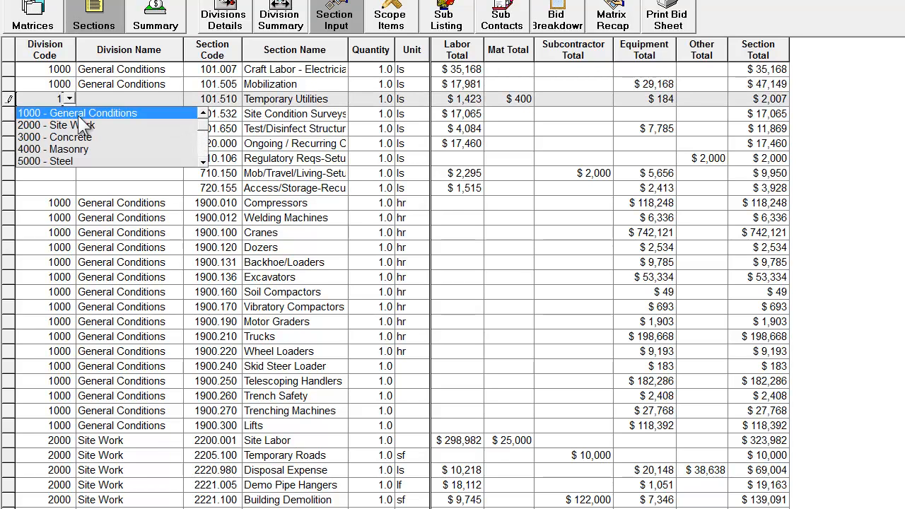
key(Tab)
Assign division code 1000 - General Conditions to the Site Condition Surveys, Test/Disinfect Structures and Ongoing / Recurring Costs sections
click(63, 116)
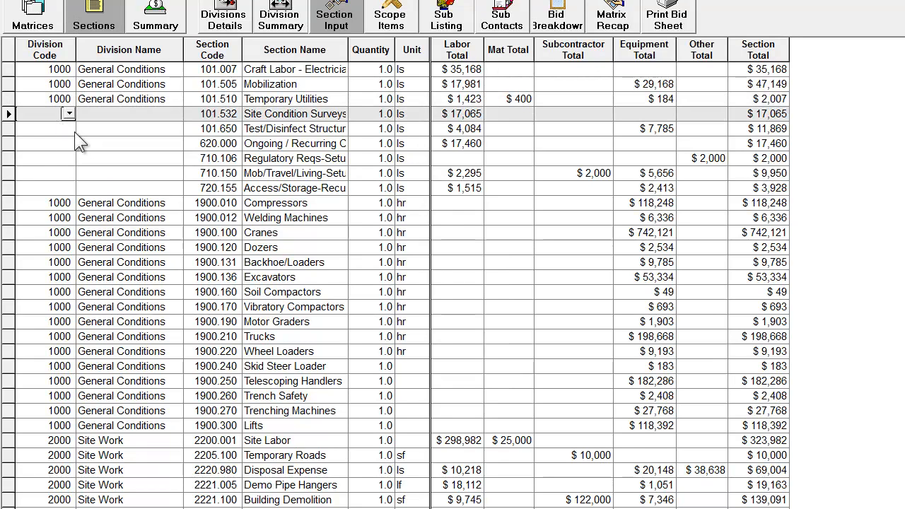
text(1)
click(92, 123)
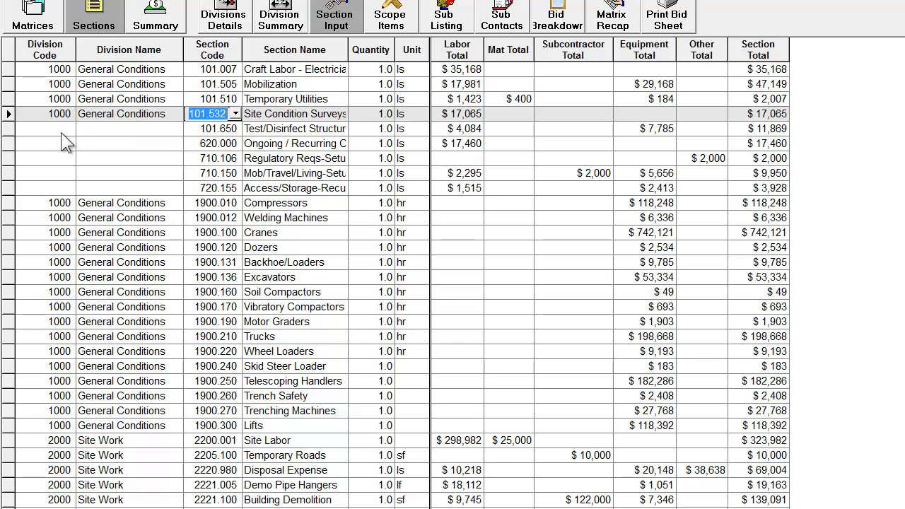
click(64, 133)
text(1)
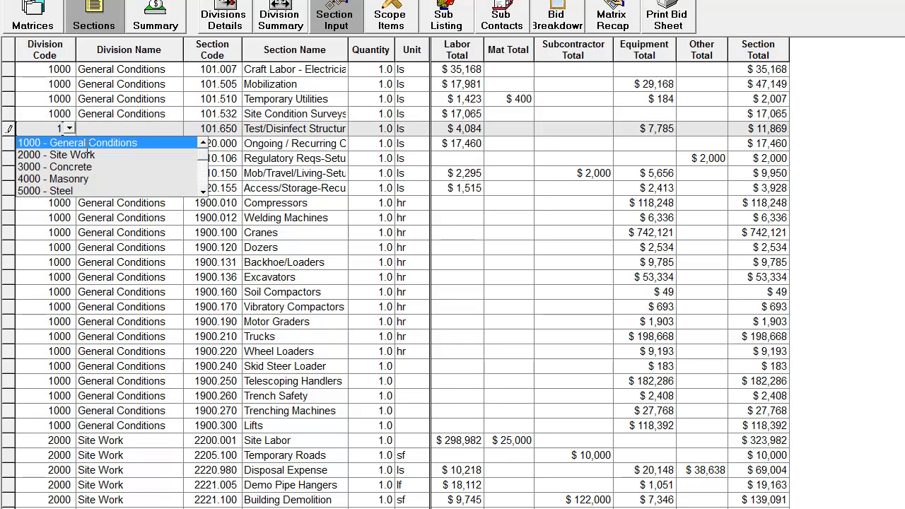
click(85, 143)
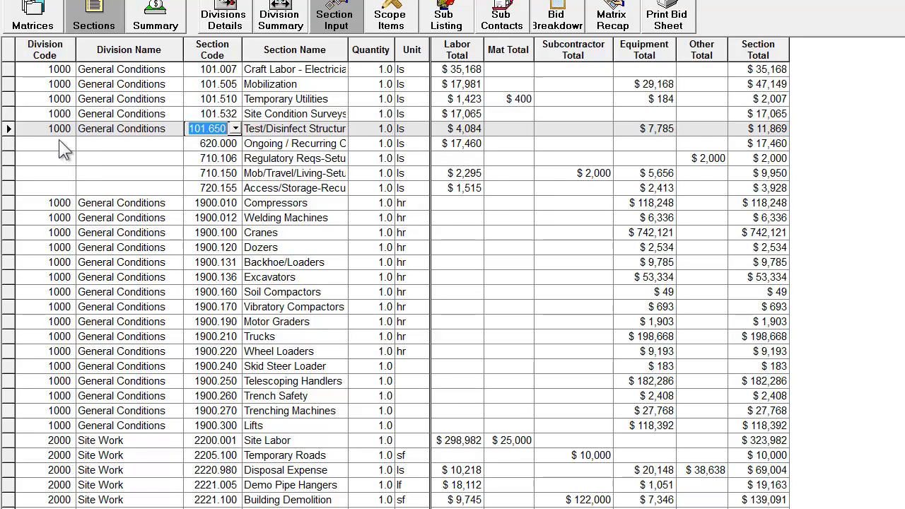
click(58, 141)
text(1)
click(84, 154)
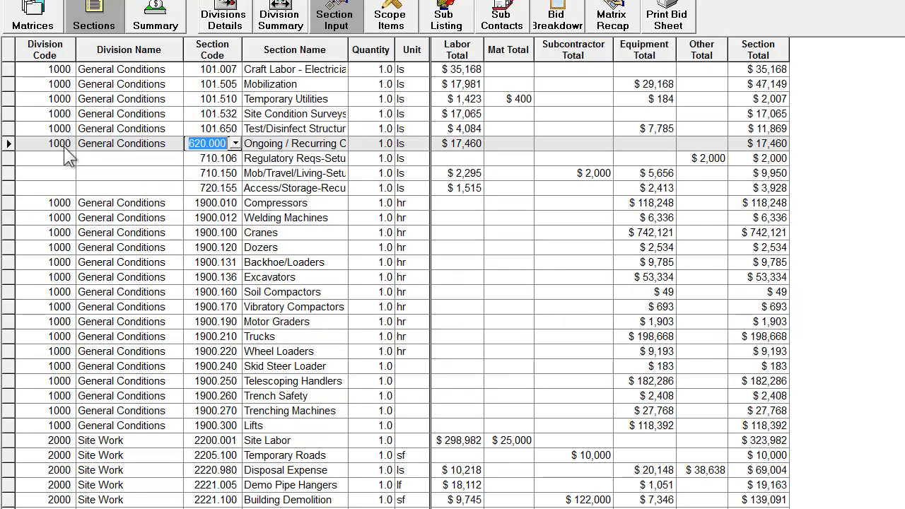
Assign division code 1000 - General Conditions to the Regulatory Reqs-Setup, Mob/Travel/Living-Setup and Access/Storage-Recur sections
click(63, 156)
text(1)
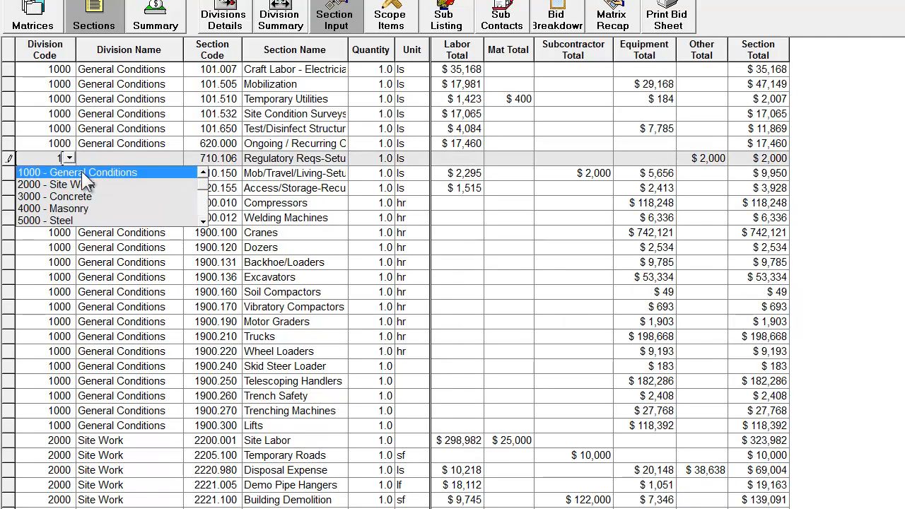
click(78, 172)
text(1)
click(61, 176)
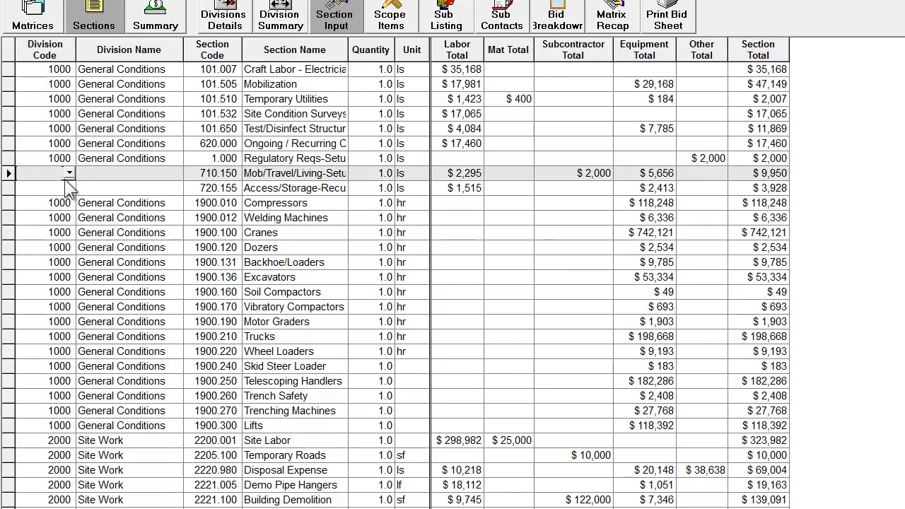
click(68, 172)
click(70, 181)
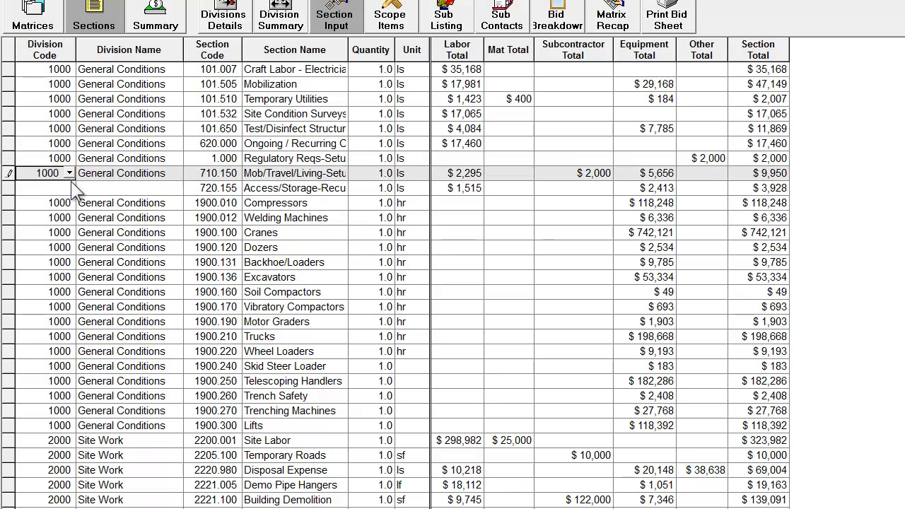
click(61, 188)
text(1)
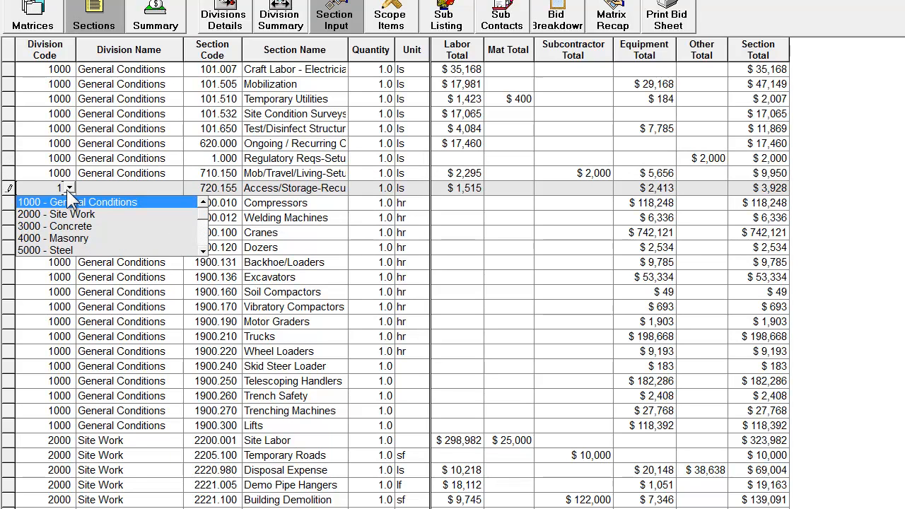
click(68, 199)
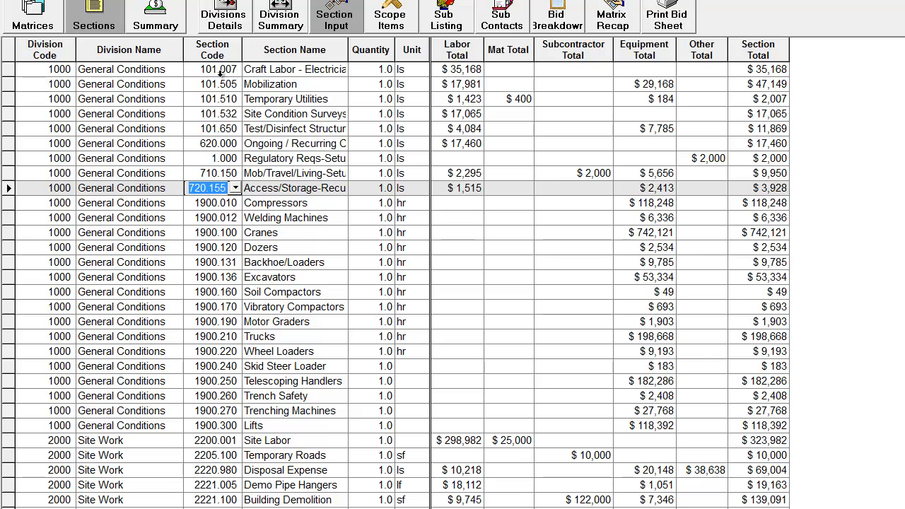
Switch to the Divisions Details view and widen the Section Name column to fit the full names
click(222, 10)
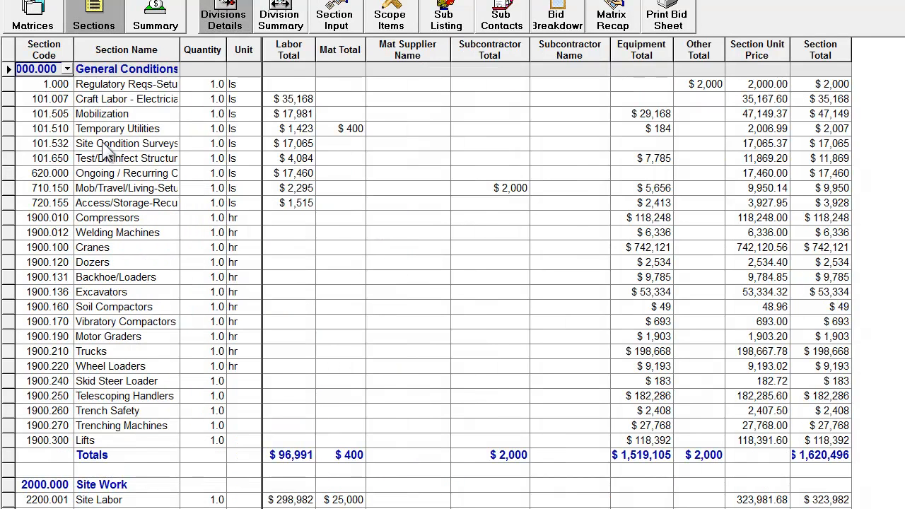
drag(261, 47, 360, 47)
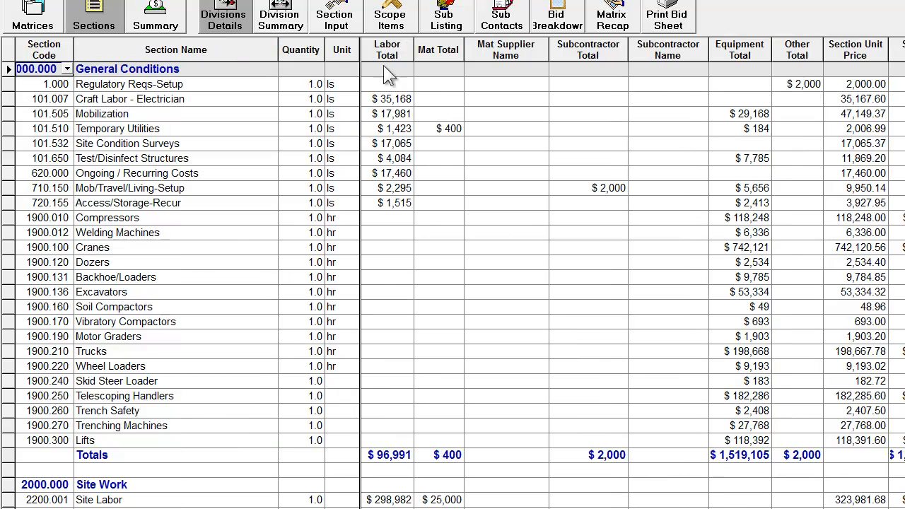
Check the scope items worksheet behind the labor total of the Demo Site section, then accept it
scroll(418, 377, down, 6)
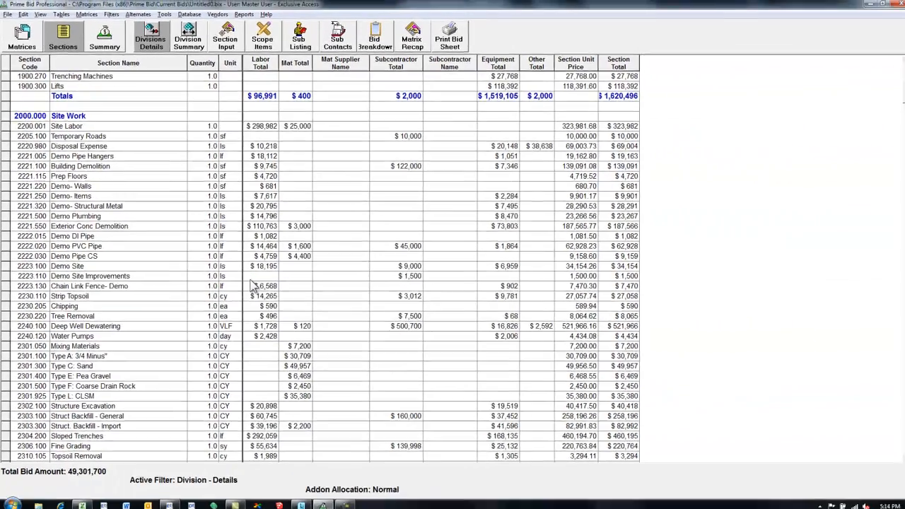
scroll(339, 347, down, 5)
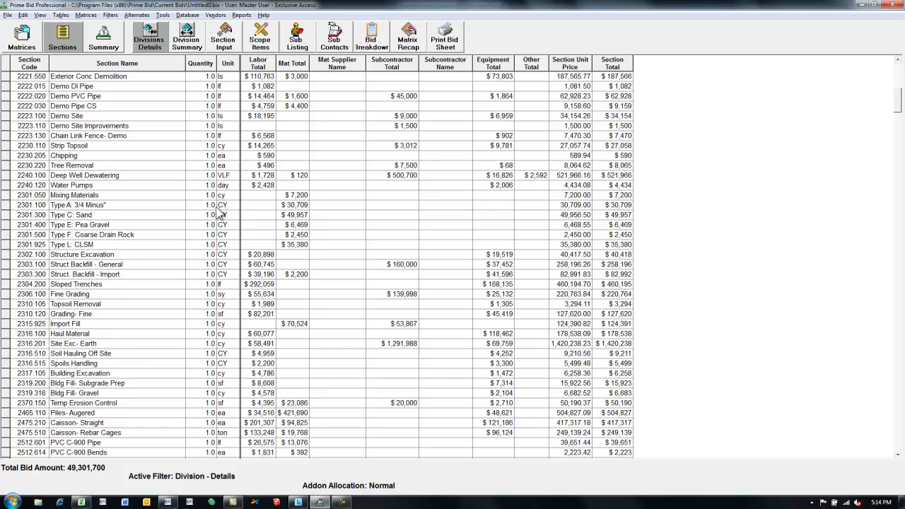
click(259, 116)
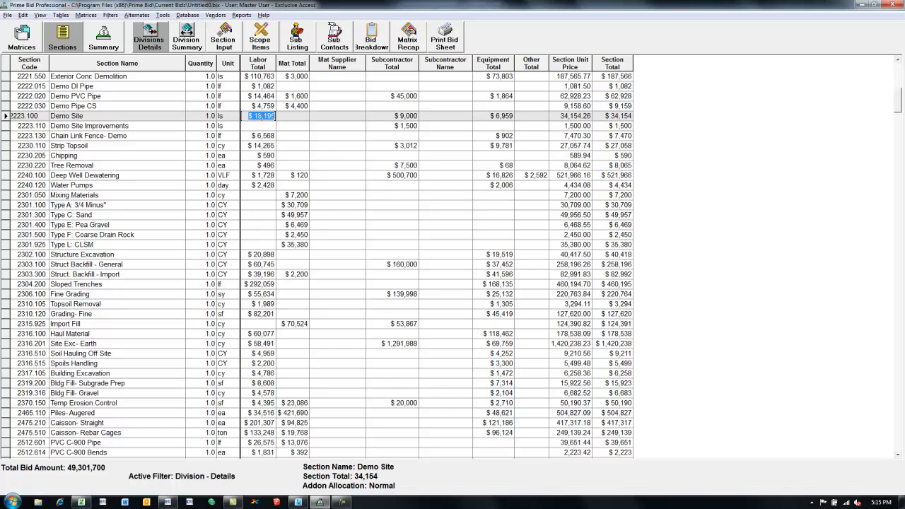
right_click(262, 116)
click(279, 145)
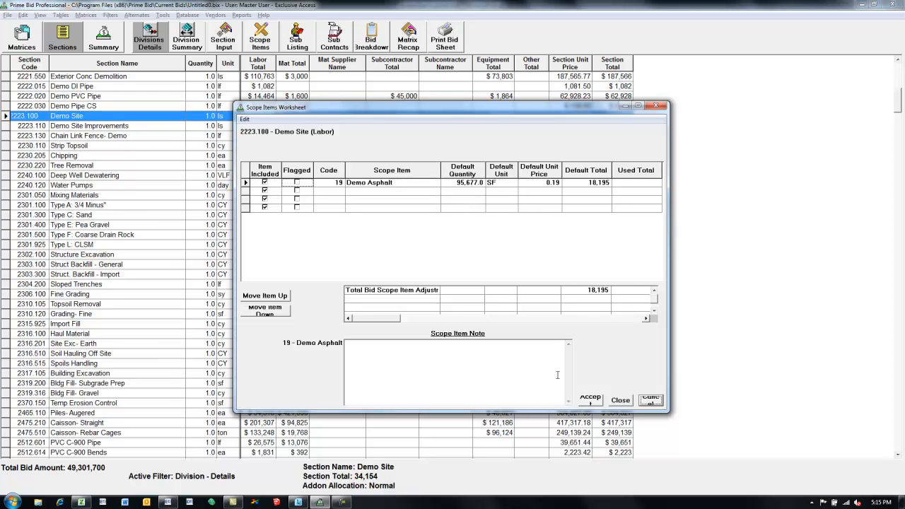
click(591, 398)
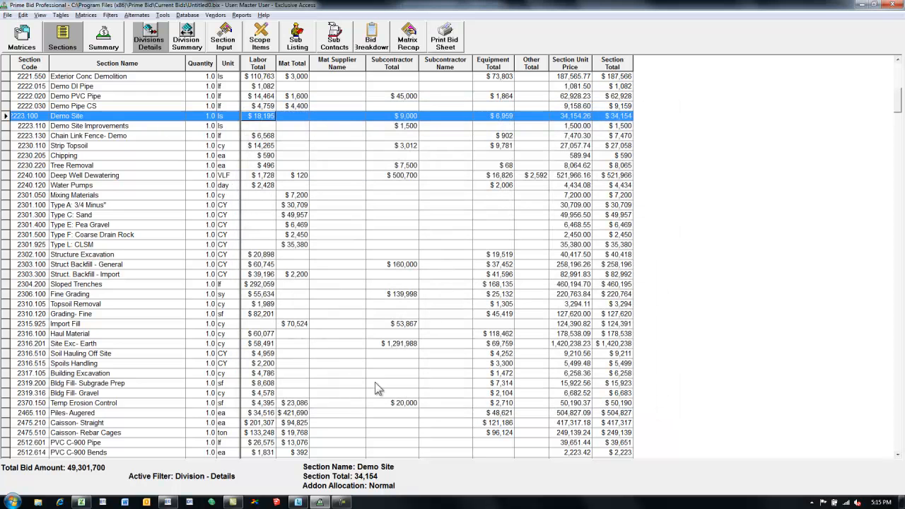
Open the scope items worksheet behind the labor total of the Forms- S-O-G section in the Concrete division
click(346, 354)
scroll(348, 350, down, 6)
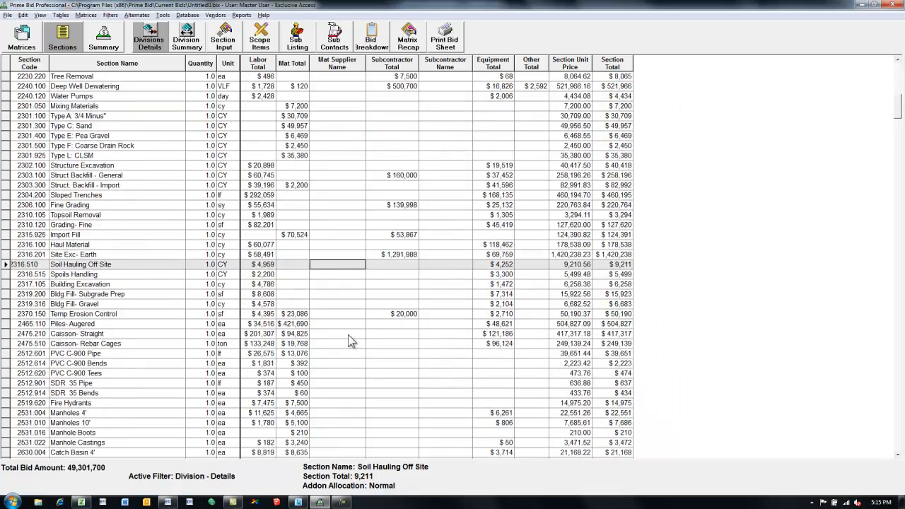
scroll(347, 347, down, 10)
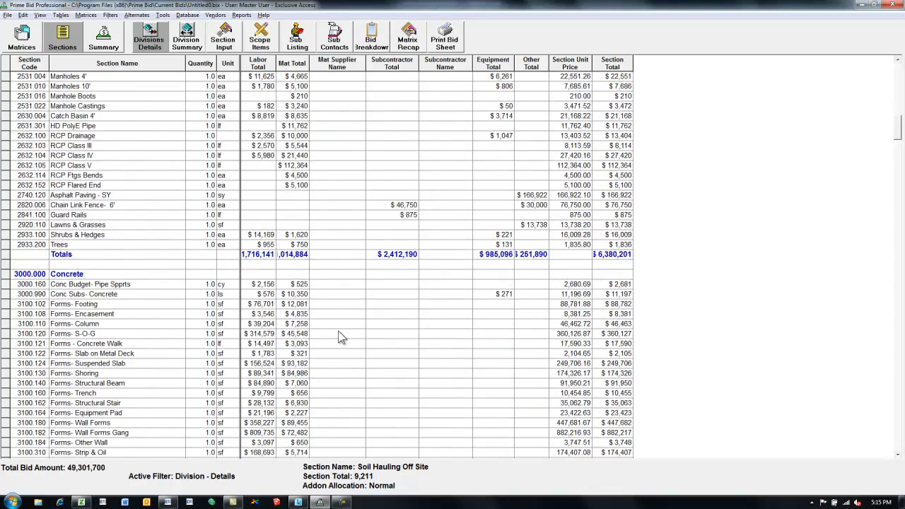
scroll(335, 328, down, 2)
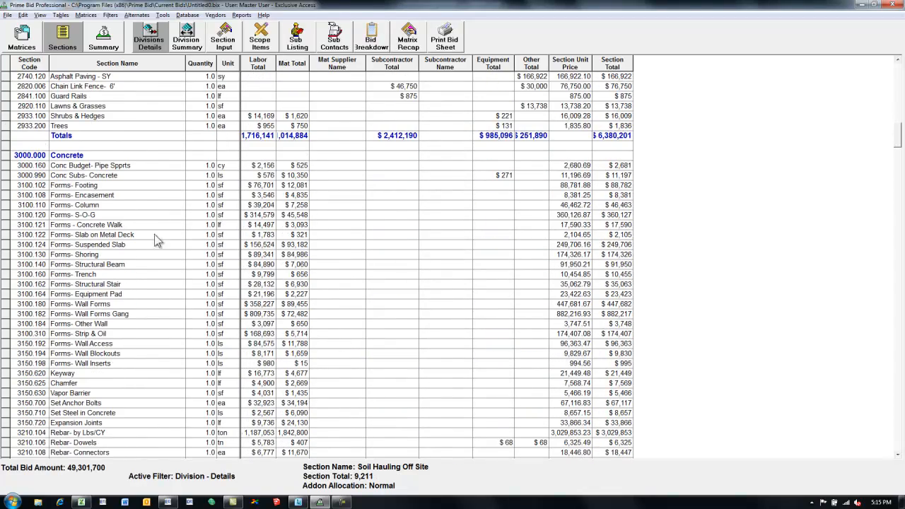
click(271, 215)
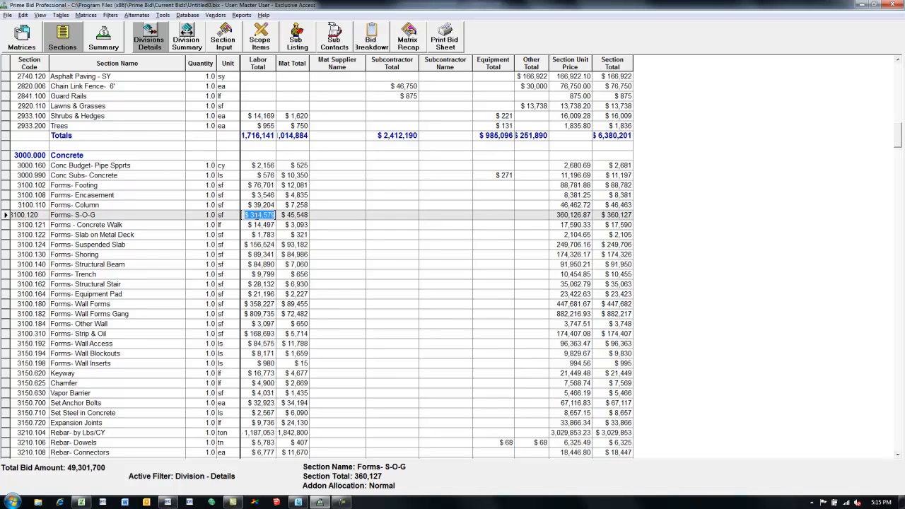
right_click(256, 216)
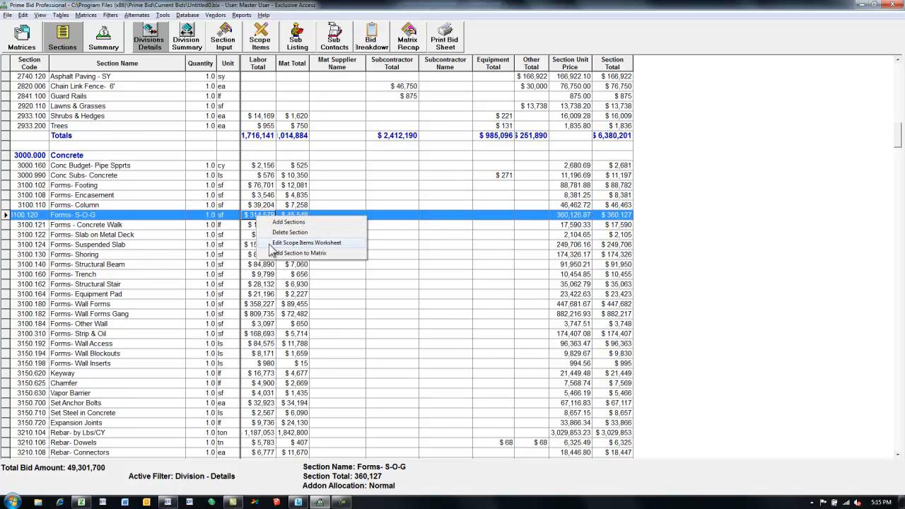
click(297, 242)
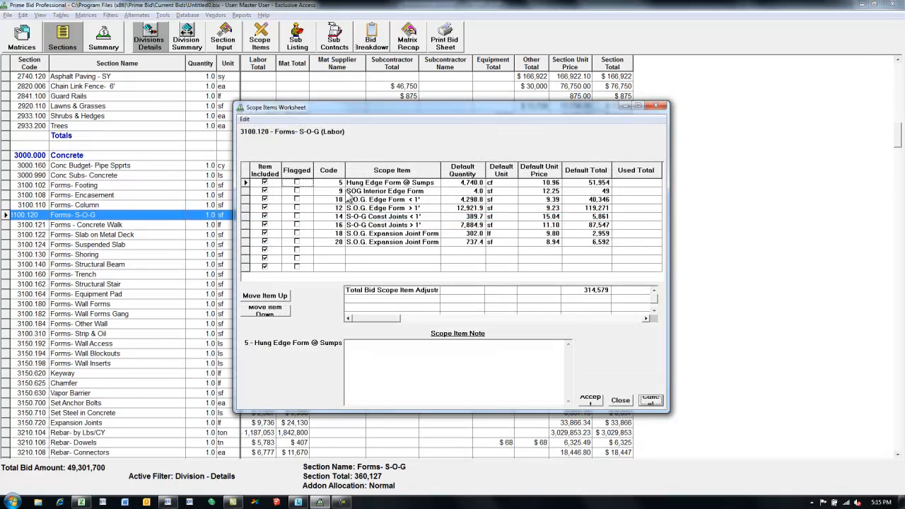